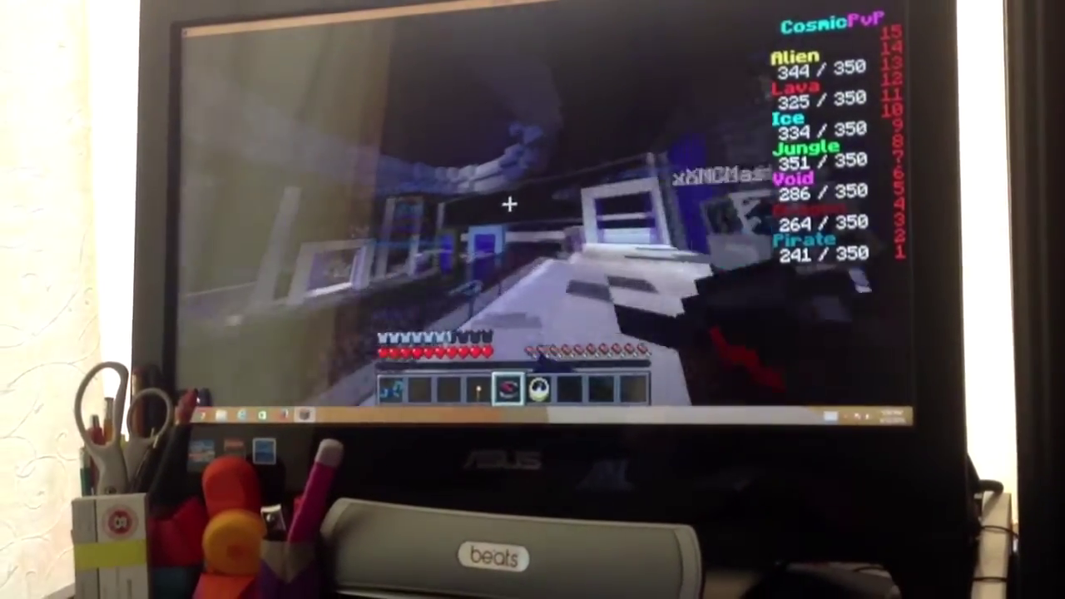
- Open the 'Select a world to travel to!' menu from the hotbar world selector
right_click(509, 206)
- Pick the Pirate planet, then resend /f home after a typo to teleport to base
left_click(569, 138)
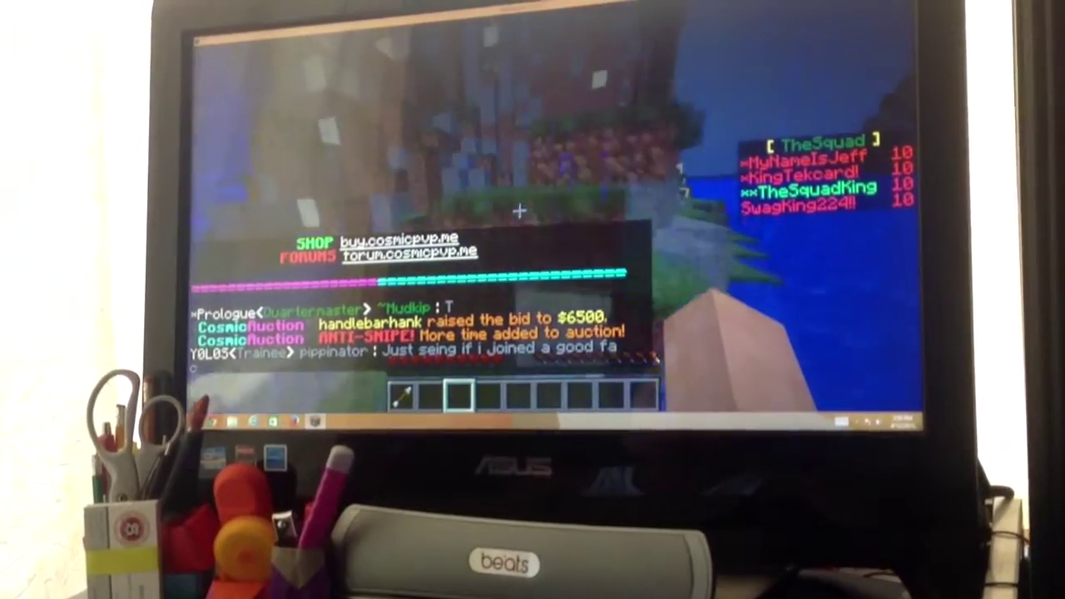
type("/f homw")
key("Return")
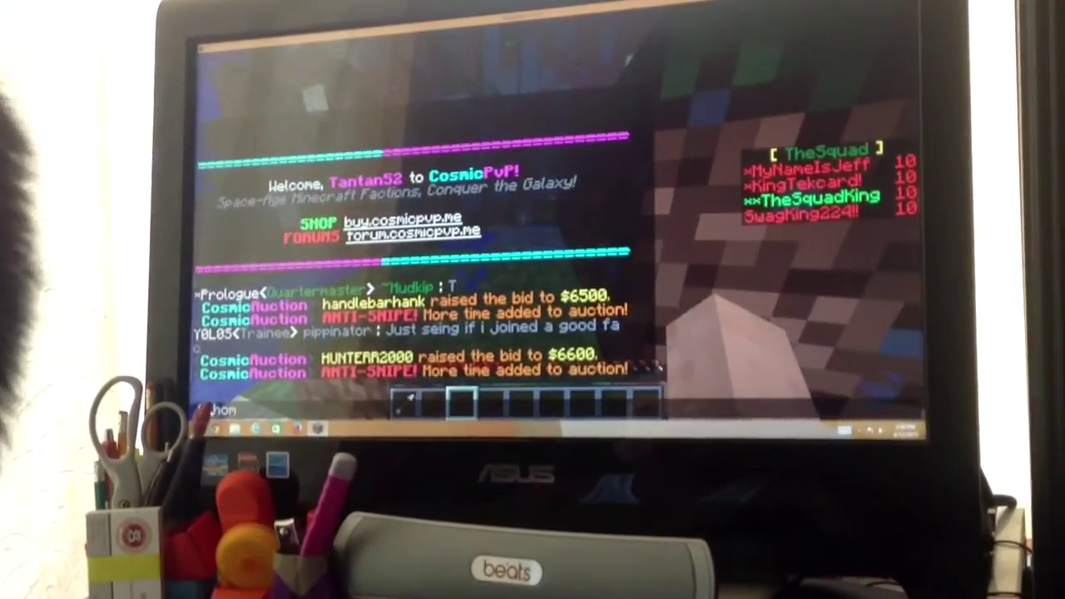
type("/ft")
key("Up")
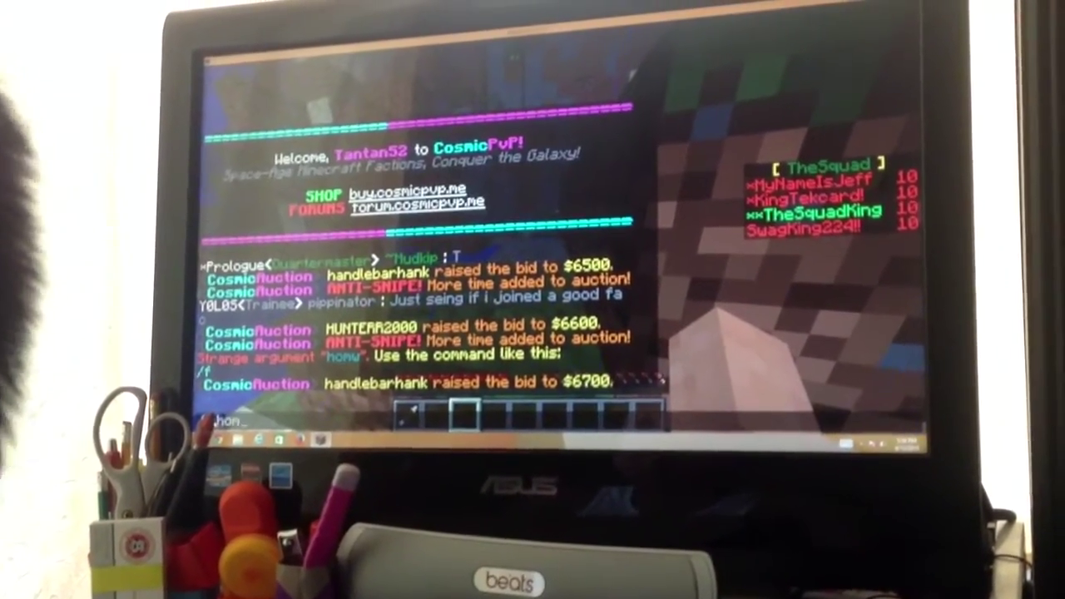
key("Return")
type("/f home")
key("Return")
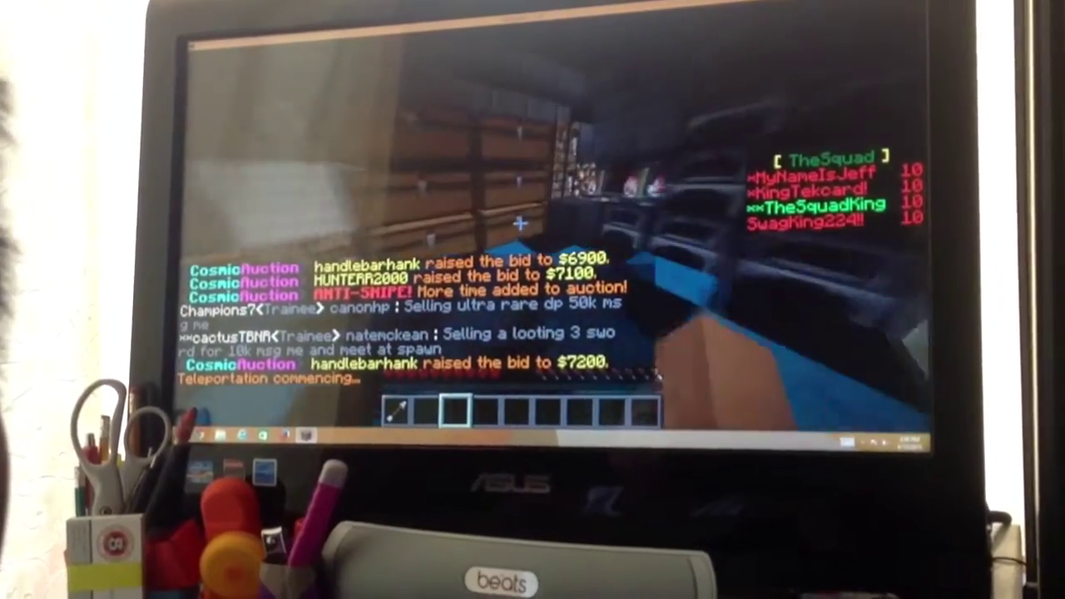
right_click(526, 208)
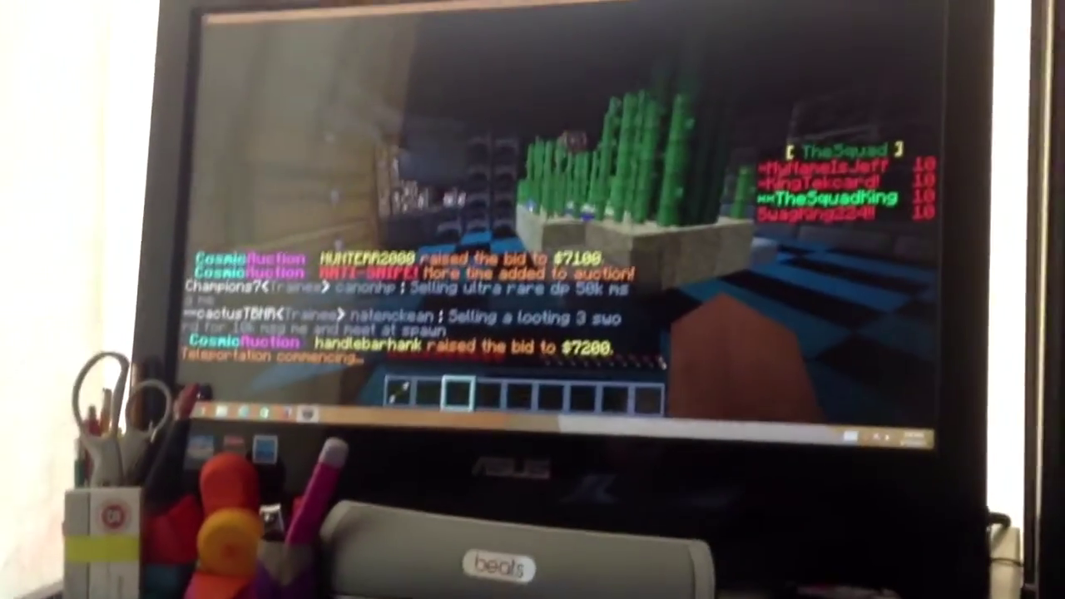
key("t")
key("Return")
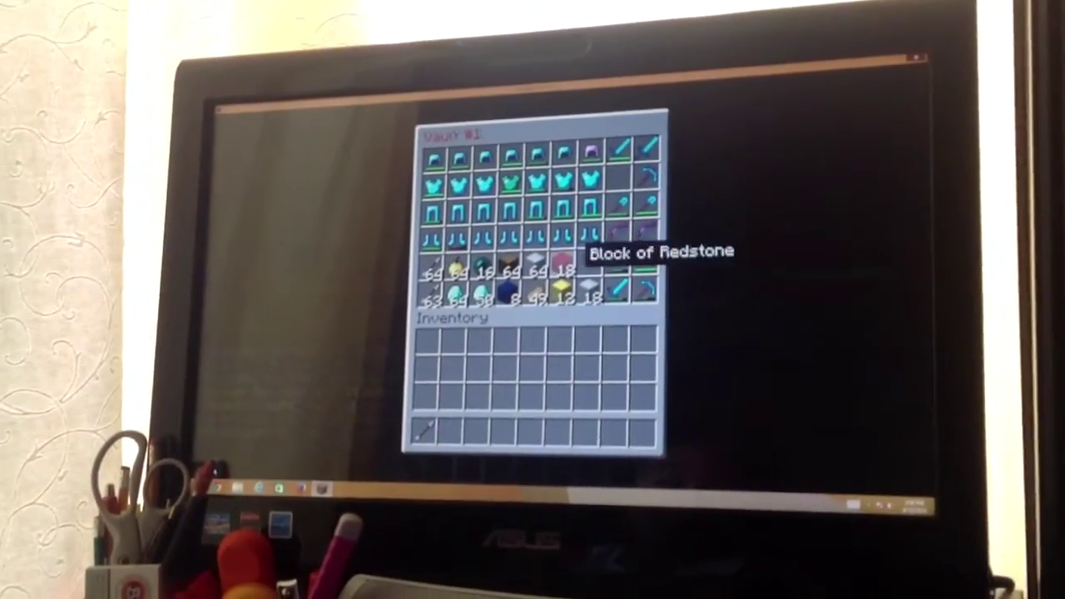
key("Escape")
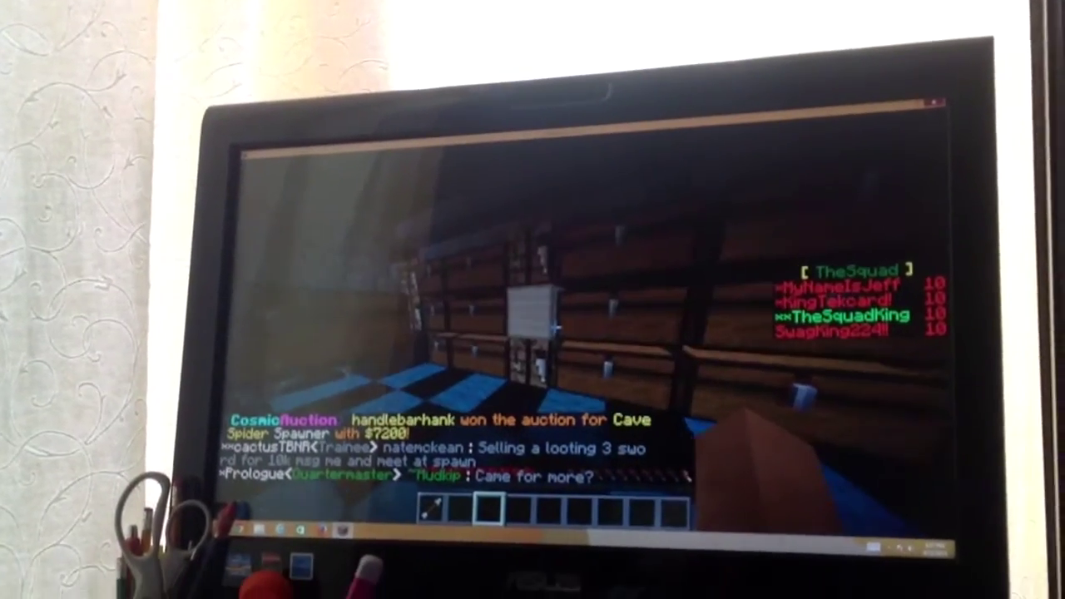
type("/bal")
- Check the money balance with /bal
key("Return")
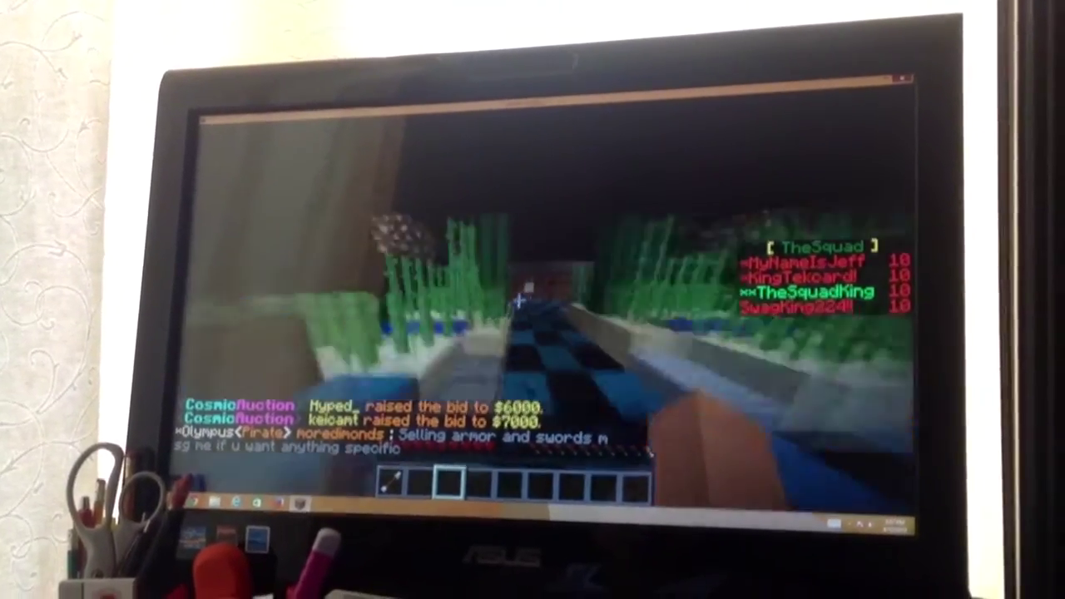
- Walk forward through the sugar cane farm corridor
key("w")
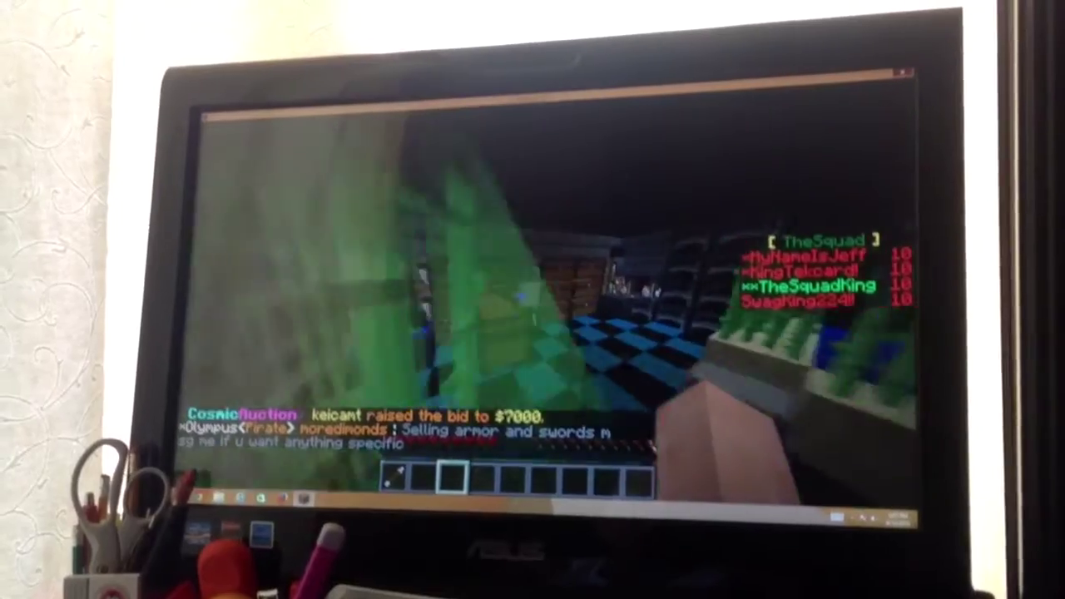